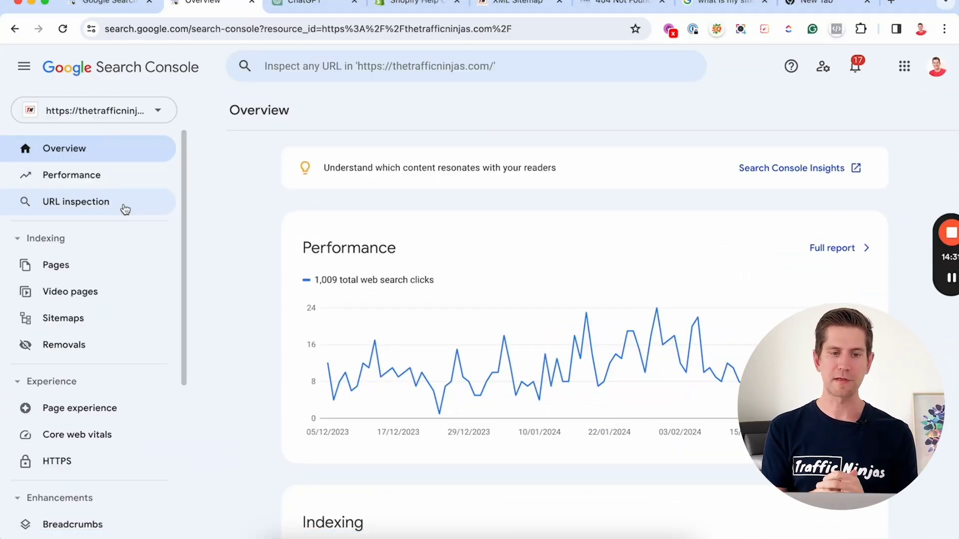
{"action": "left_click", "coordinate": [114, 112]}
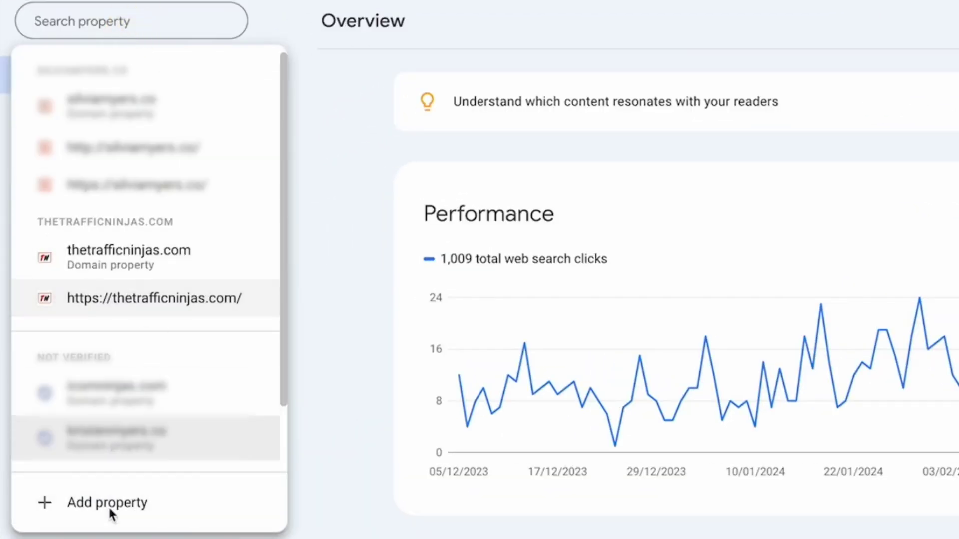
{"action": "left_click", "coordinate": [122, 503]}
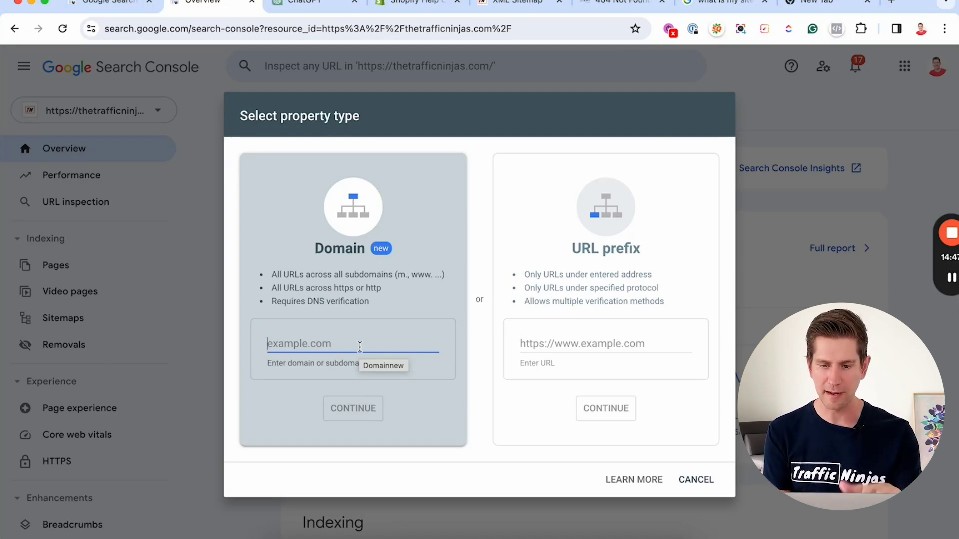
{"action": "left_click", "coordinate": [698, 480]}
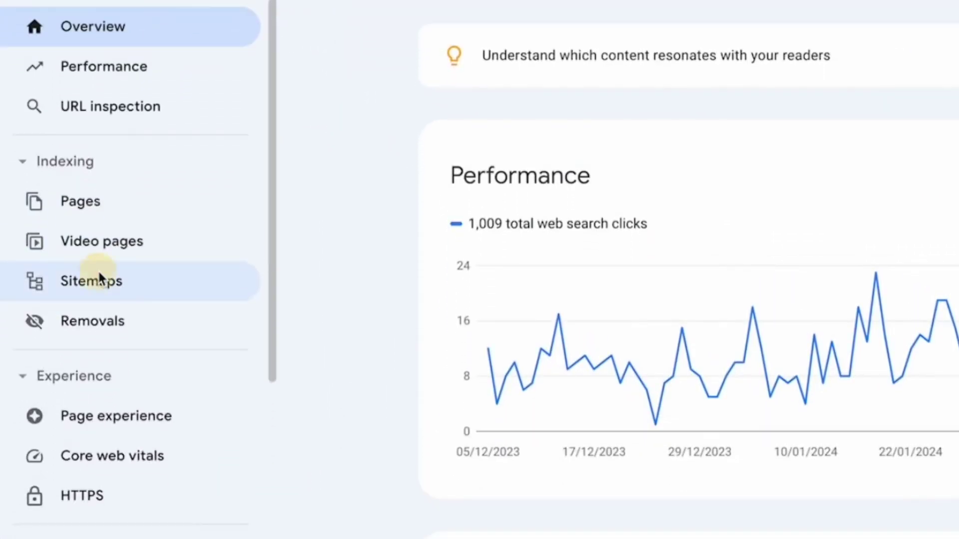
- Check the Sitemaps report listing /sitemap_index.xml, then bring up the Shopify article on finding sitemaps
{"action": "left_click", "coordinate": [98, 422]}
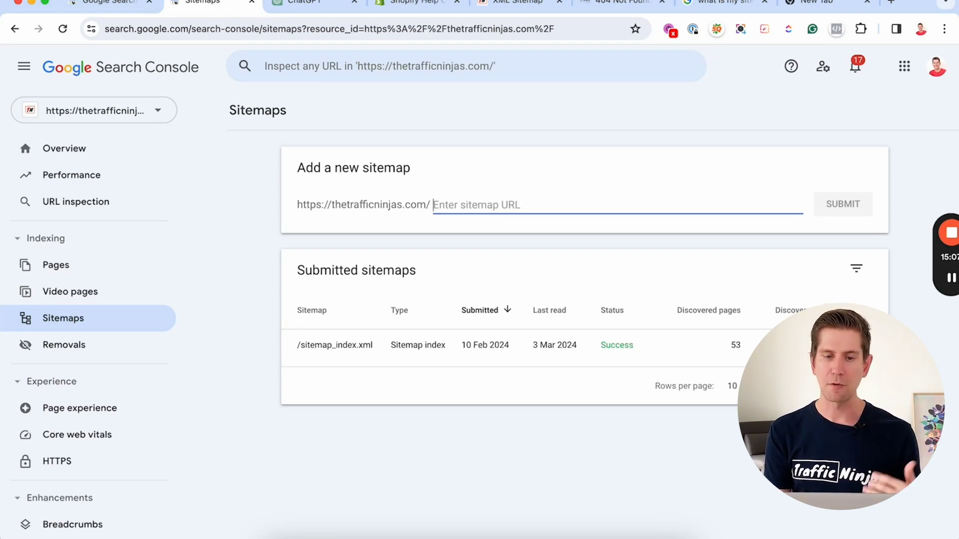
{"action": "left_click", "coordinate": [408, 3]}
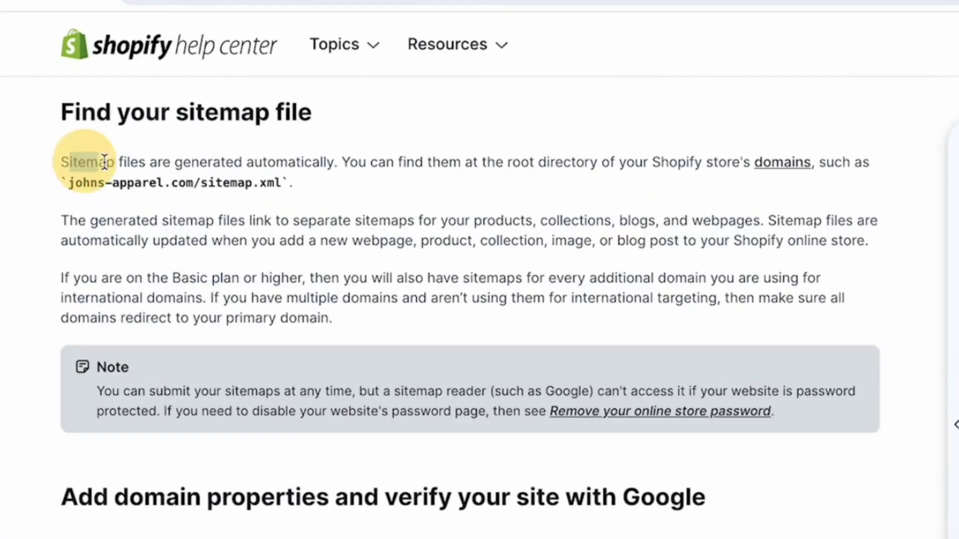
- Read the article's lines on auto-generated sitemap files and the johns-apparel.com/sitemap.xml example
{"action": "left_click_drag", "start_coordinate": [49, 144], "coordinate": [216, 147]}
{"action": "left_click", "coordinate": [342, 165]}
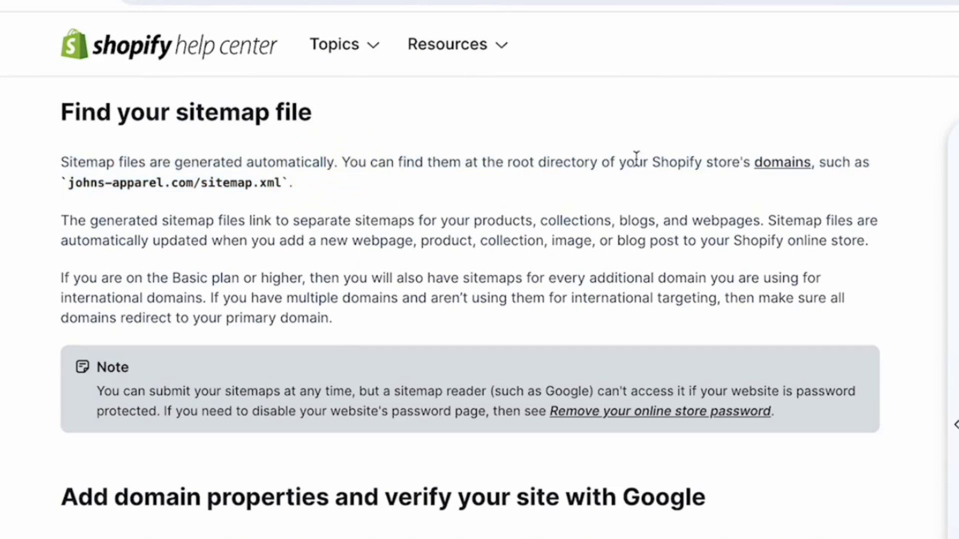
{"action": "left_click_drag", "start_coordinate": [77, 186], "coordinate": [280, 184]}
{"action": "left_click", "coordinate": [750, 460]}
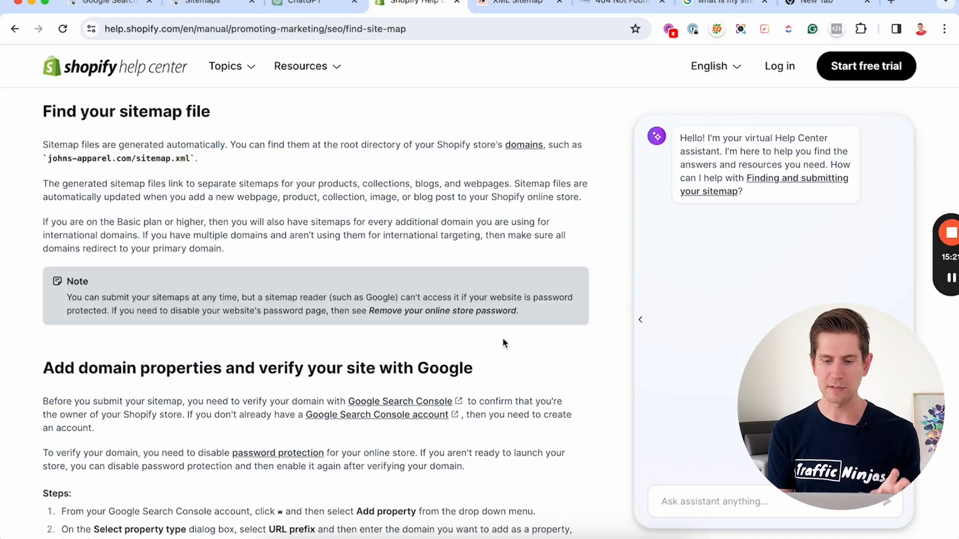
- Present the Common Sitemap URLs slide full screen, then move to the thetrafficninjas.com sitemap index page
{"action": "left_click", "coordinate": [653, 527]}
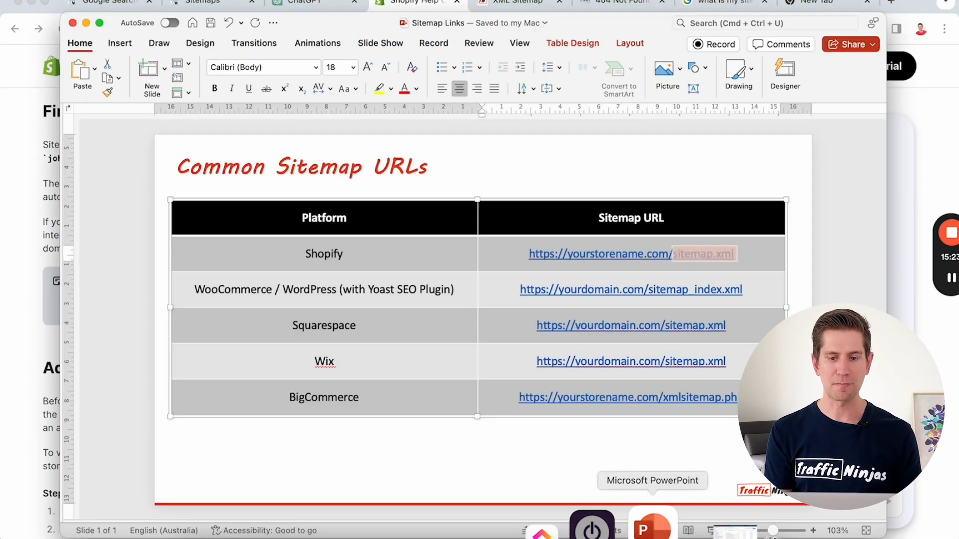
{"action": "left_click", "coordinate": [709, 530]}
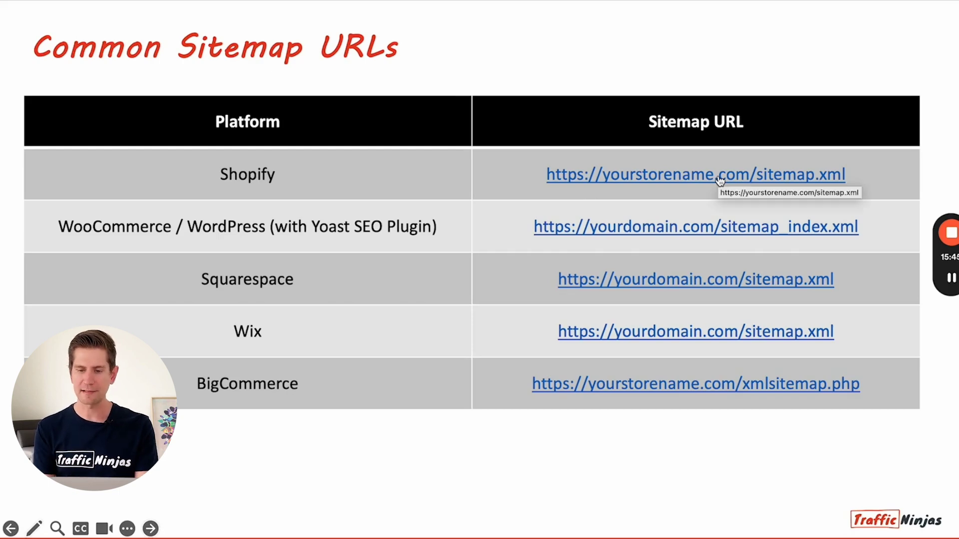
{"action": "key", "text": "Escape"}
{"action": "left_click", "coordinate": [522, 3]}
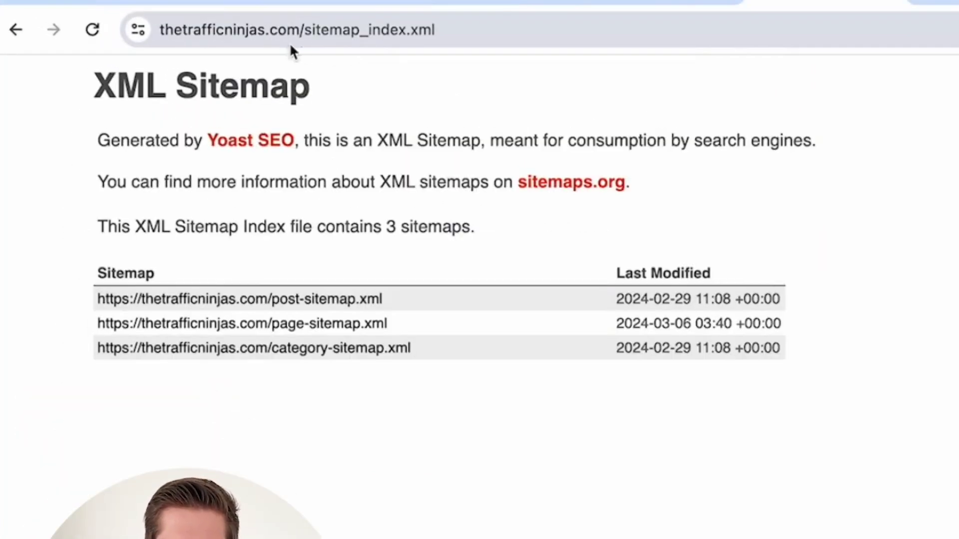
- Inspect the thetrafficninjas.com/sitemap_index.xml address and page text, then go to the ohhappyhome.store 404 page
{"action": "left_click", "coordinate": [320, 30]}
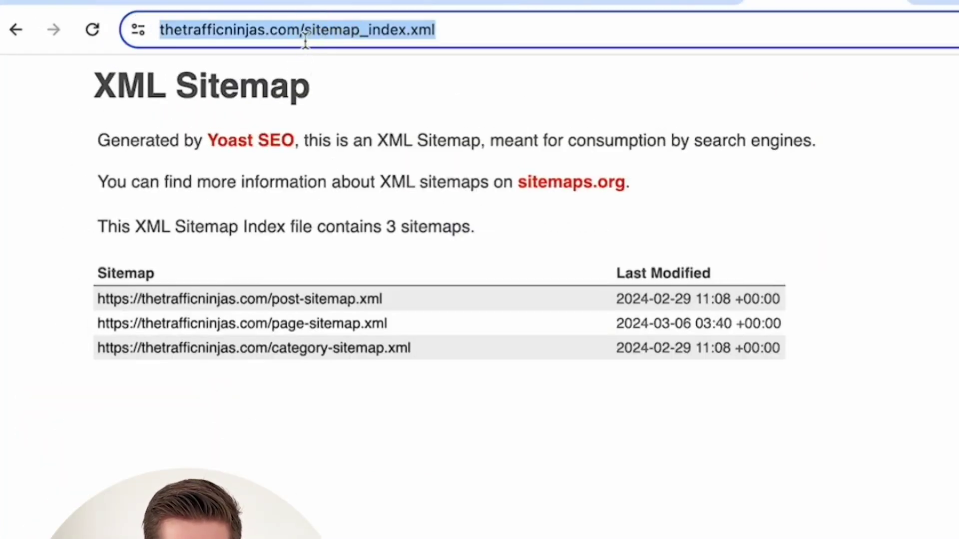
{"action": "left_click", "coordinate": [422, 32]}
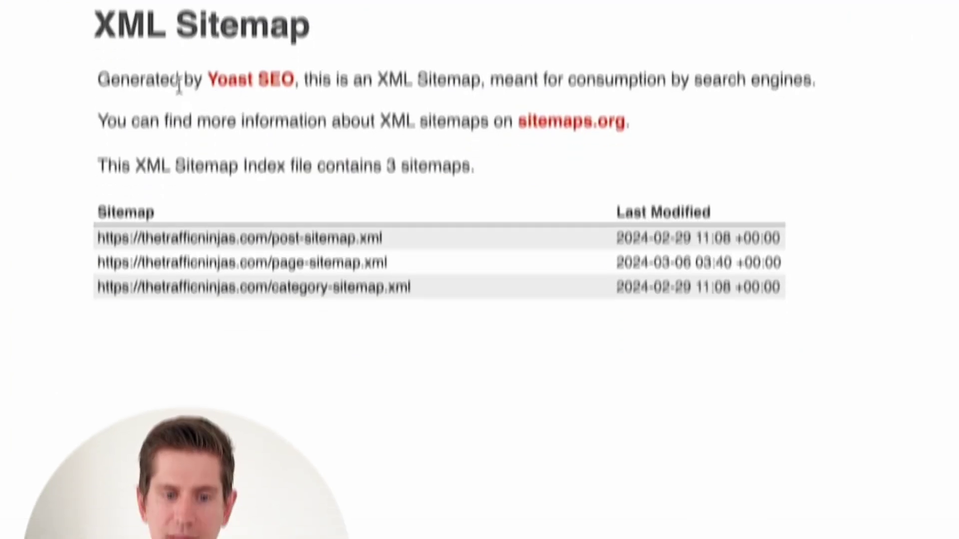
{"action": "left_click_drag", "start_coordinate": [585, 44], "coordinate": [852, 42]}
{"action": "left_click", "coordinate": [851, 41]}
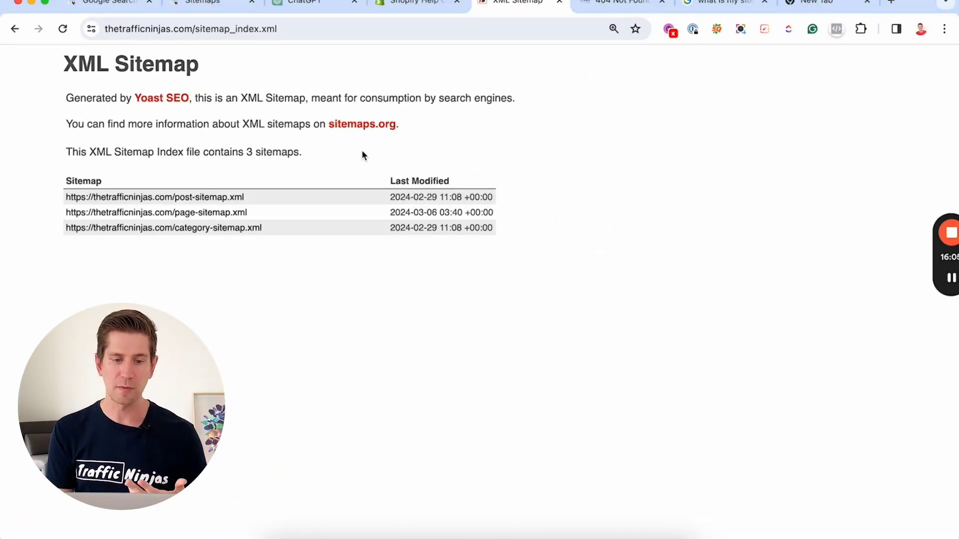
{"action": "left_click", "coordinate": [615, 7]}
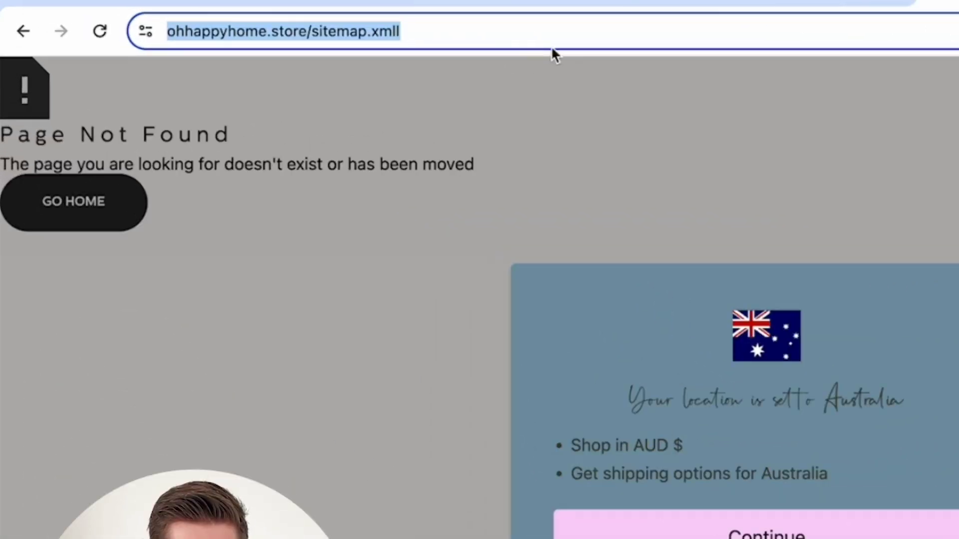
- Correct the address from sitemap.xmll to ohhappyhome.store/sitemap.xml and load it
{"action": "left_click", "coordinate": [518, 33]}
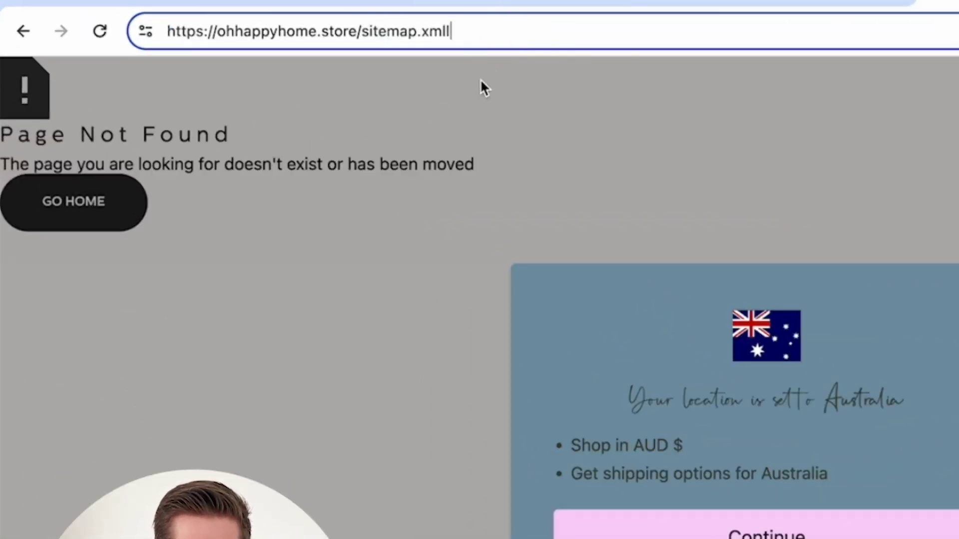
{"action": "key", "text": "BackSpace"}
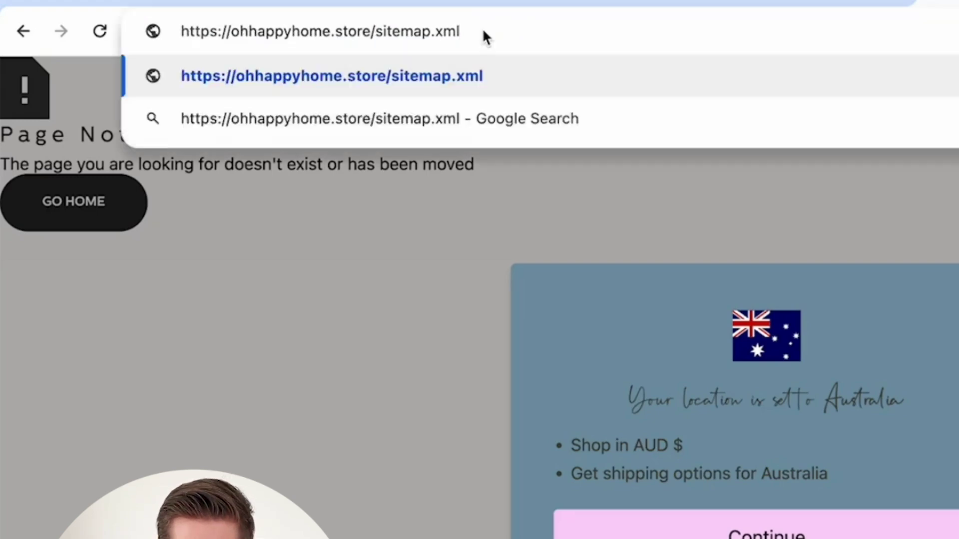
{"action": "key", "text": "Return"}
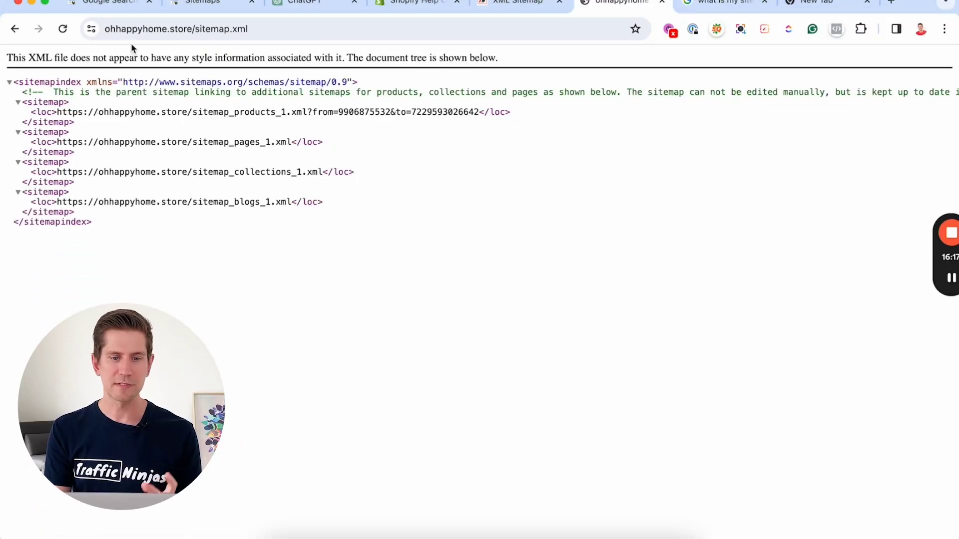
- Copy the store's sitemap URL and return to the Search Console Sitemaps report
{"action": "left_click_drag", "start_coordinate": [182, 84], "coordinate": [290, 83]}
{"action": "left_click", "coordinate": [315, 84]}
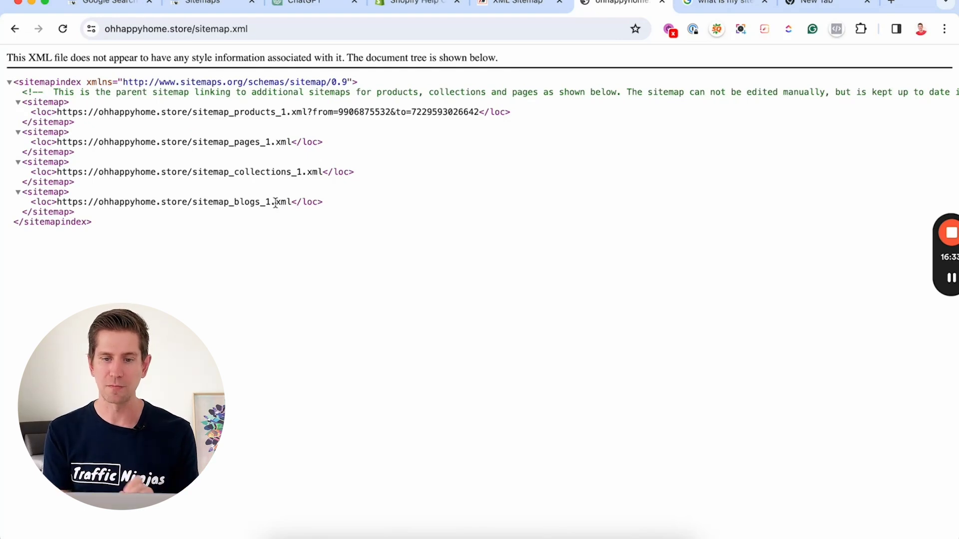
{"action": "left_click", "coordinate": [207, 28]}
{"action": "key", "text": "ctrl+c"}
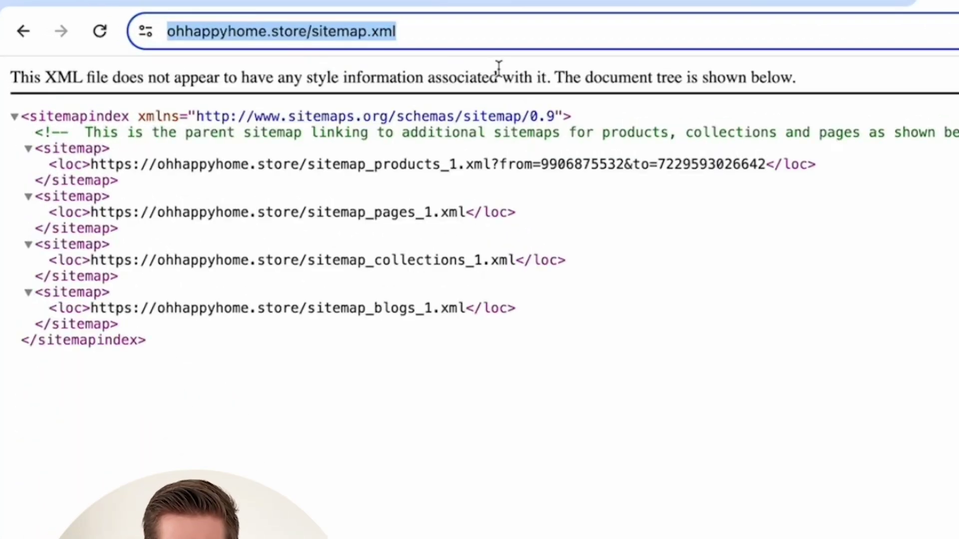
{"action": "left_click", "coordinate": [360, 3]}
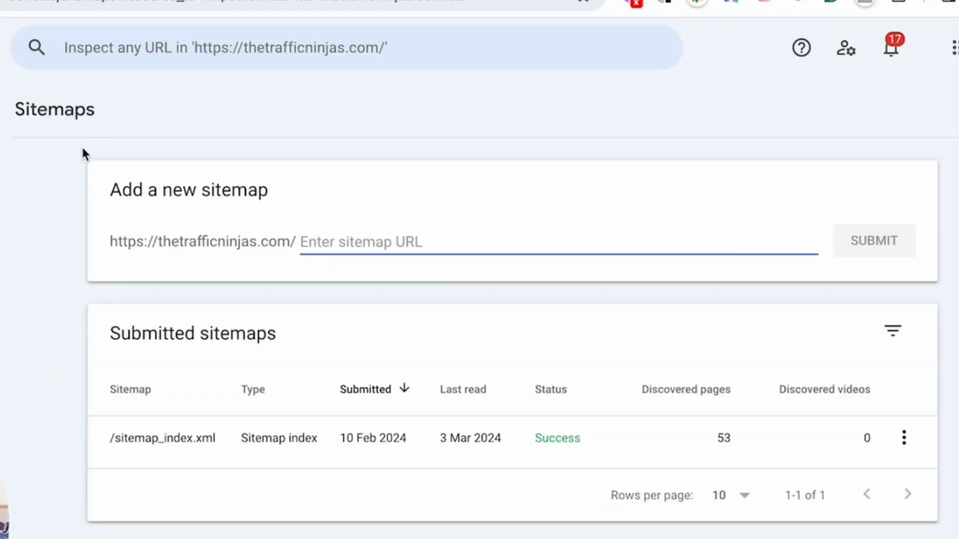
- Paste the store sitemap URL into Add a new sitemap and trim it to sitemap.xml
{"action": "key", "text": "ctrl+v"}
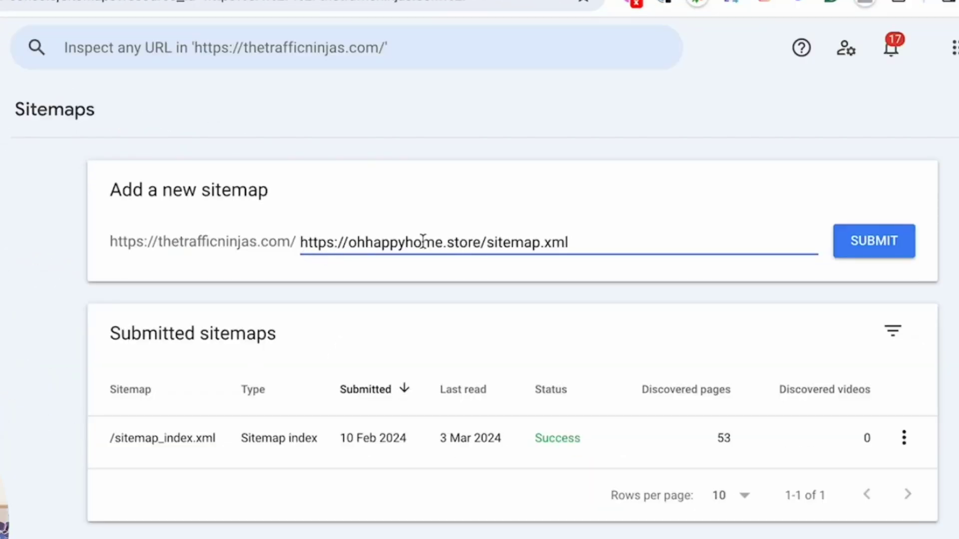
{"action": "left_click_drag", "start_coordinate": [488, 245], "coordinate": [220, 240]}
{"action": "key", "text": "BackSpace"}
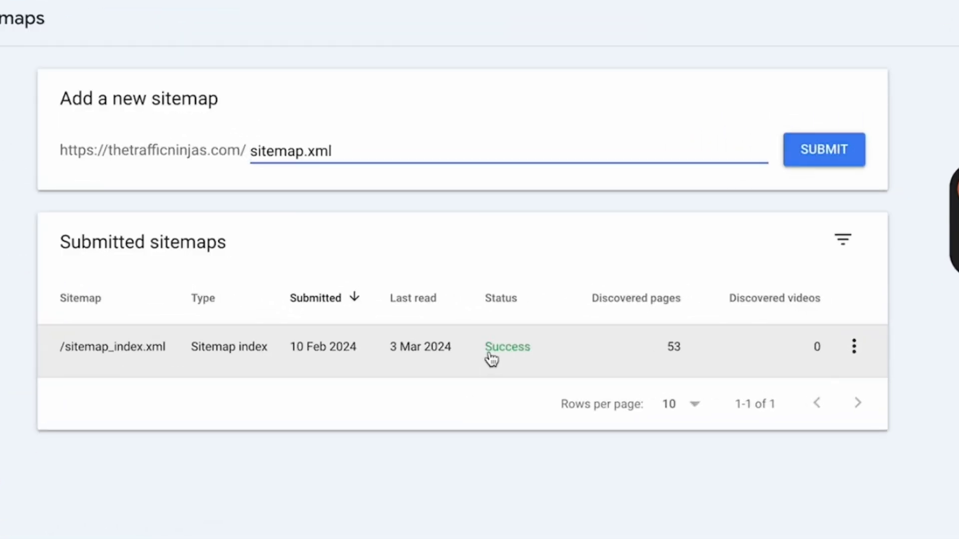
{"action": "left_click", "coordinate": [128, 348]}
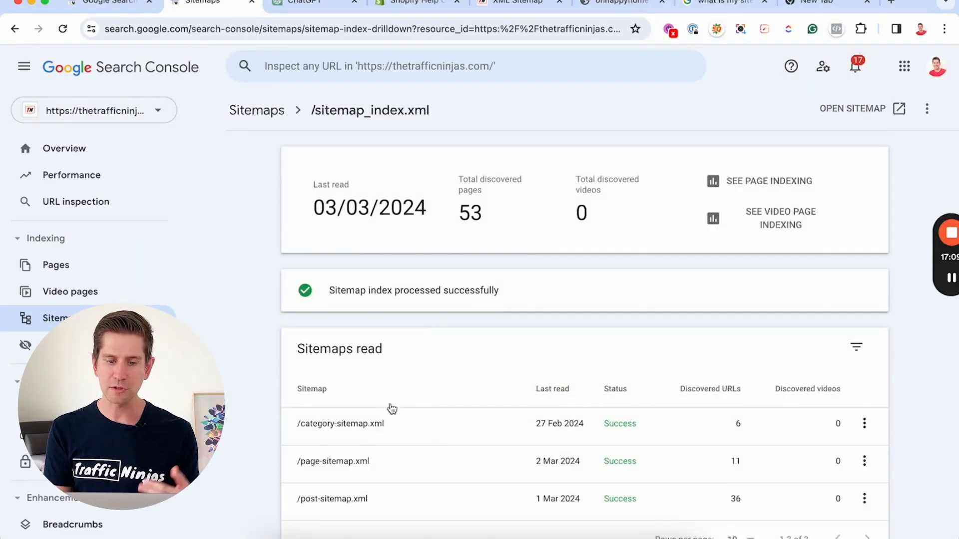
{"action": "scroll", "coordinate": [387, 415], "scroll_direction": "down", "scroll_amount": 2}
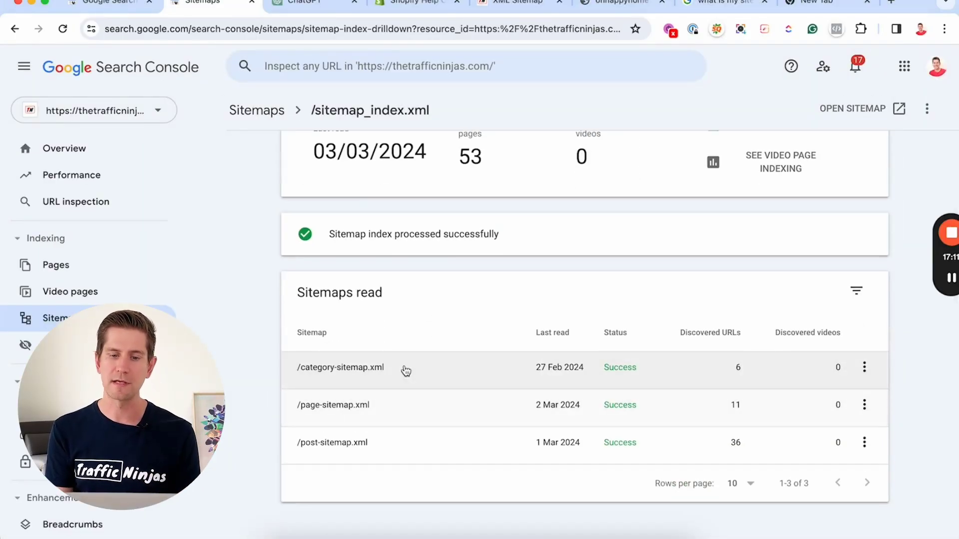
{"action": "scroll", "coordinate": [402, 369], "scroll_direction": "up", "scroll_amount": 2}
{"action": "left_click_drag", "start_coordinate": [345, 290], "coordinate": [527, 289]}
{"action": "left_click", "coordinate": [529, 288]}
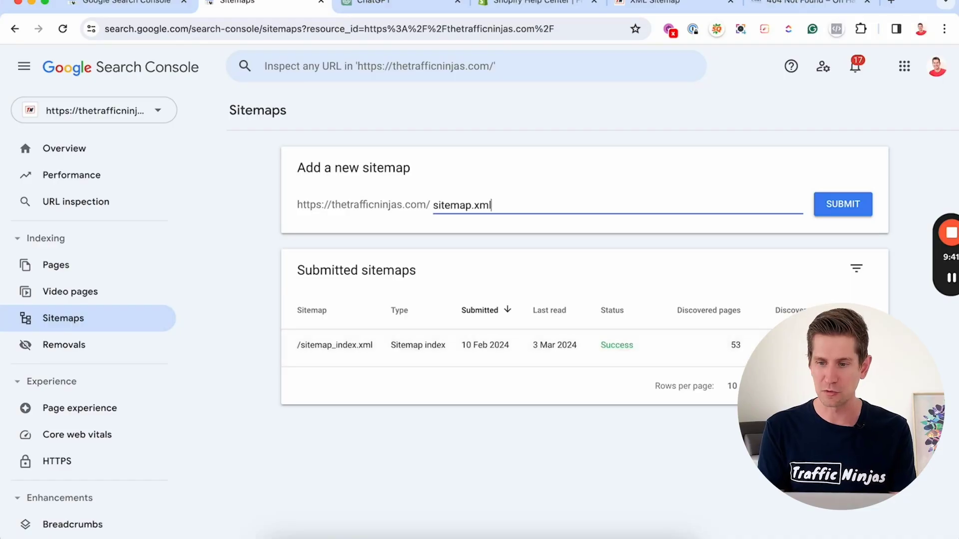
- Search Google for 'what is my sitemap url for wix' in a new tab
{"action": "key", "text": "super+t"}
{"action": "type", "text": "what is my s"}
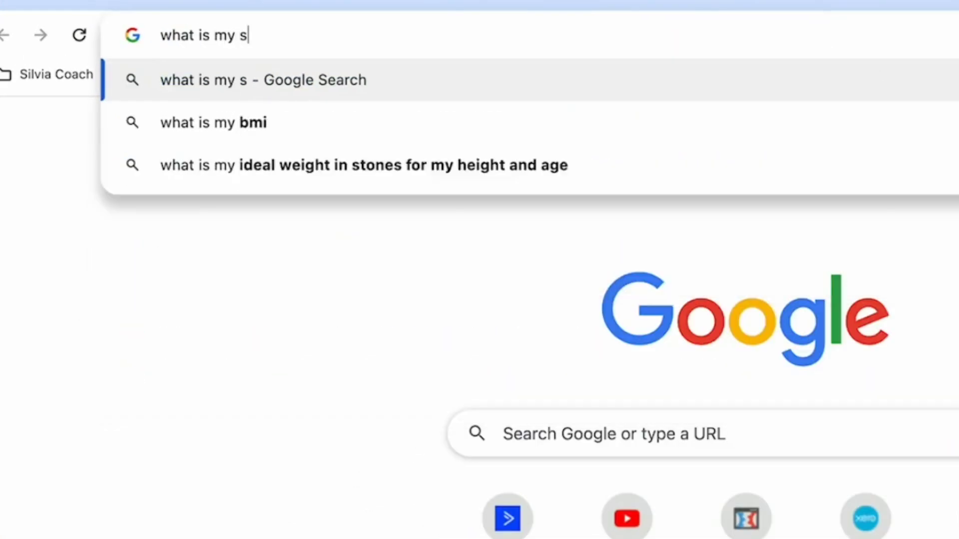
{"action": "type", "text": "itemap url for "}
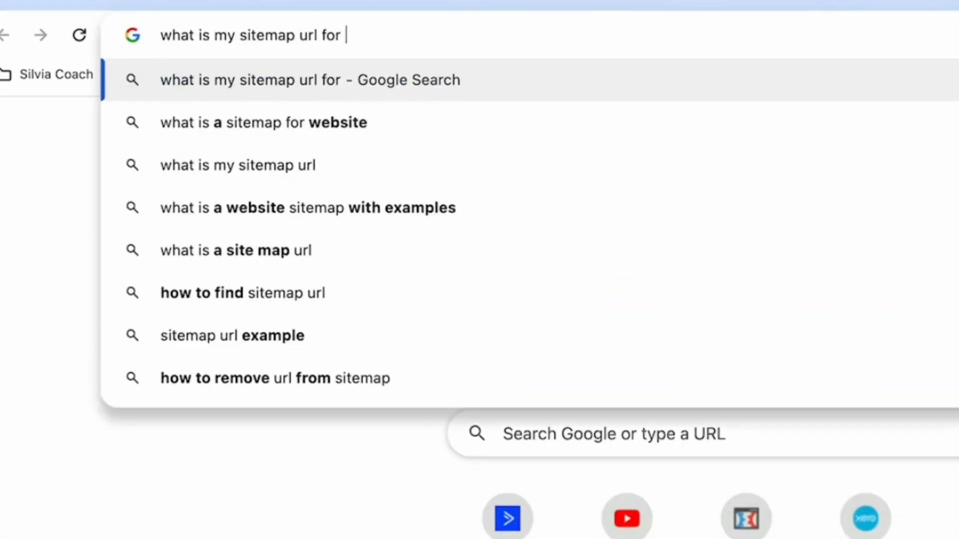
{"action": "type", "text": "wix"}
{"action": "key", "text": "Return"}
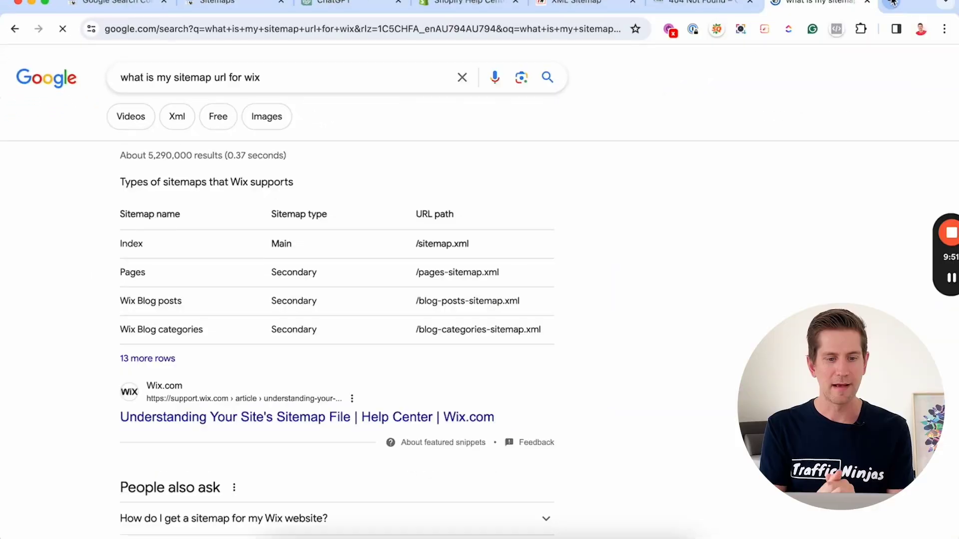